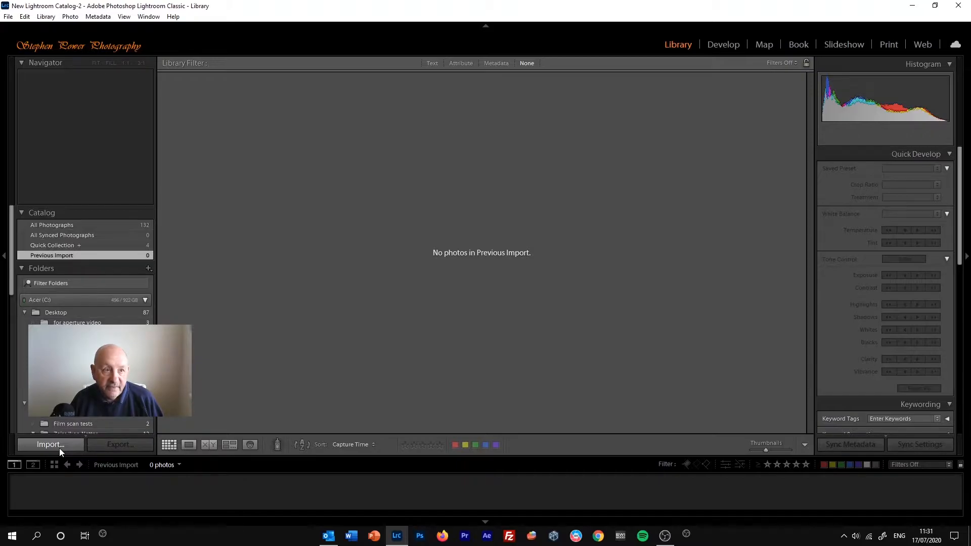
- Start a photo import and set its develop settings to the Light preset from the Sharpening group
click(8, 17)
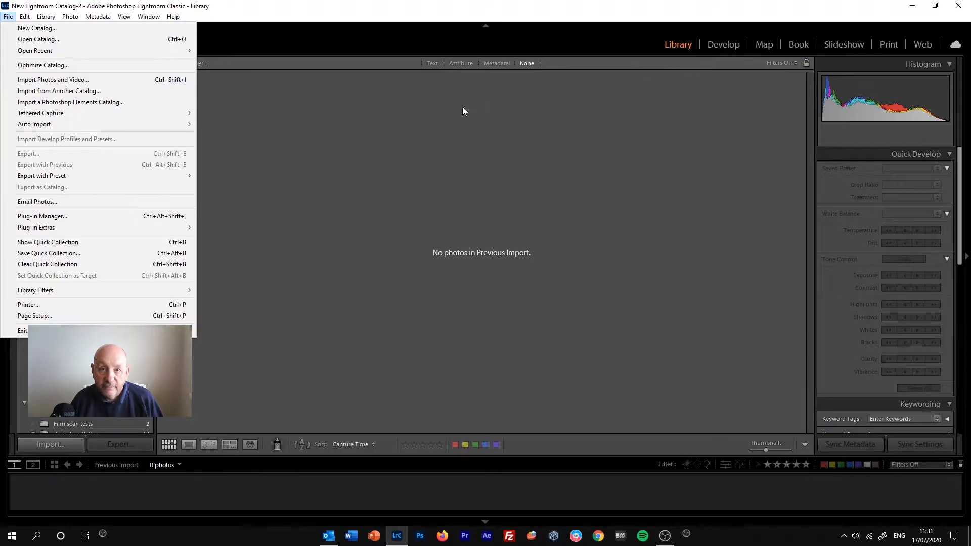
click(425, 122)
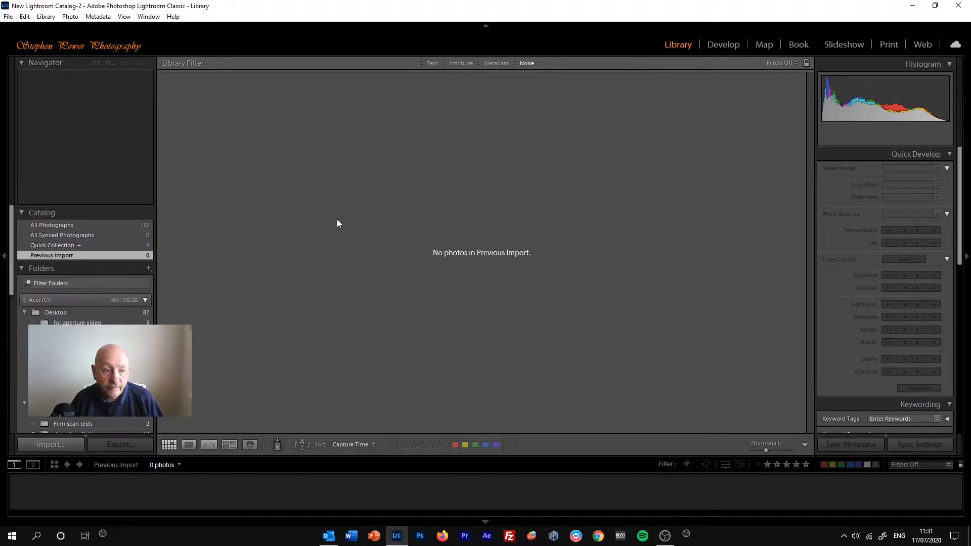
click(61, 446)
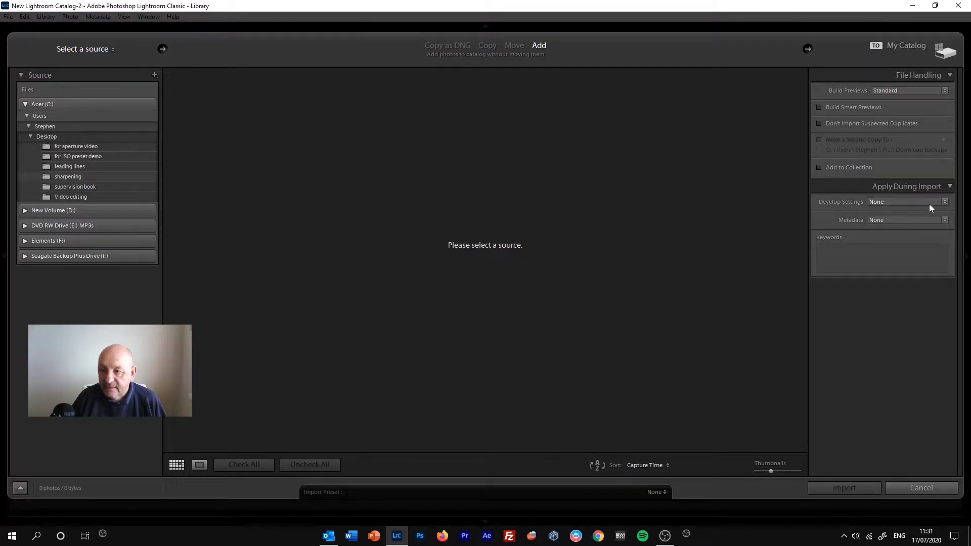
click(945, 203)
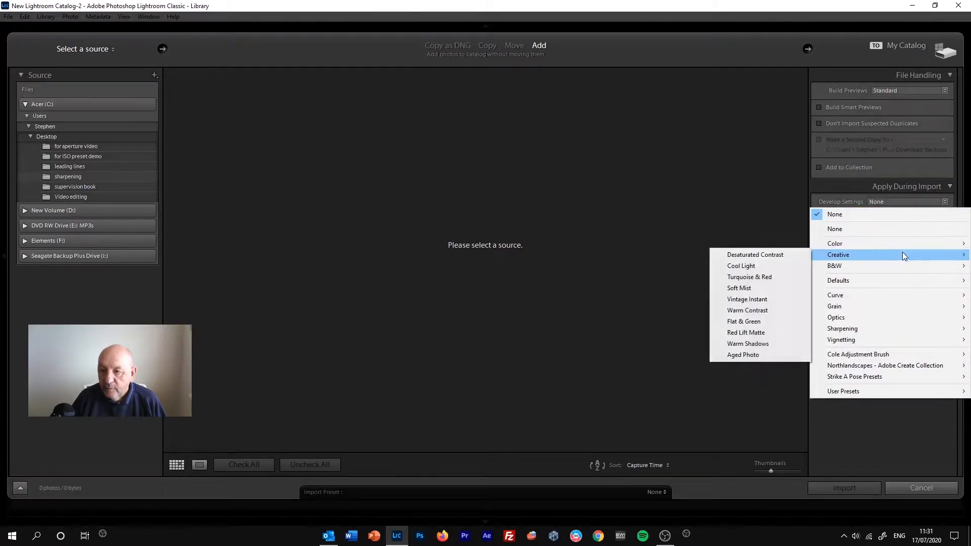
mouse_move(900, 266)
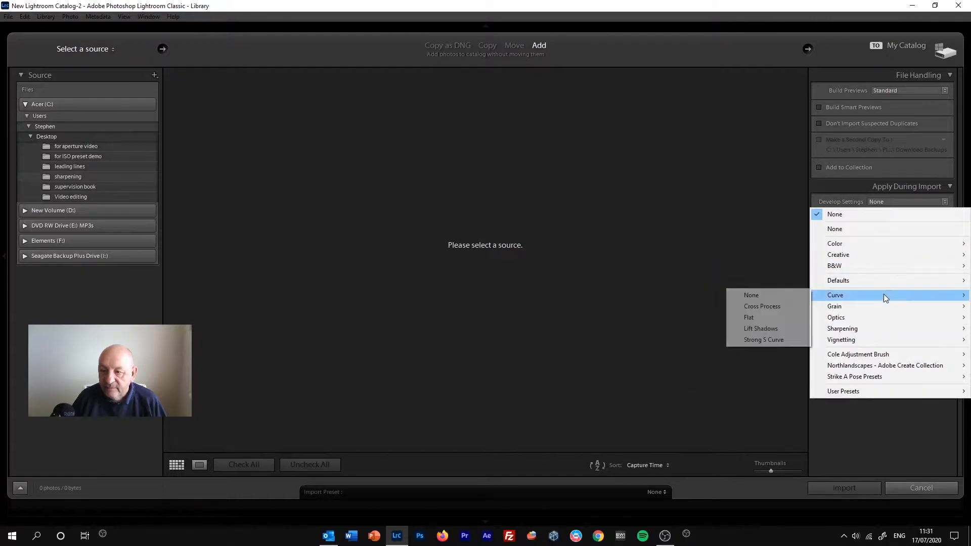
mouse_move(877, 308)
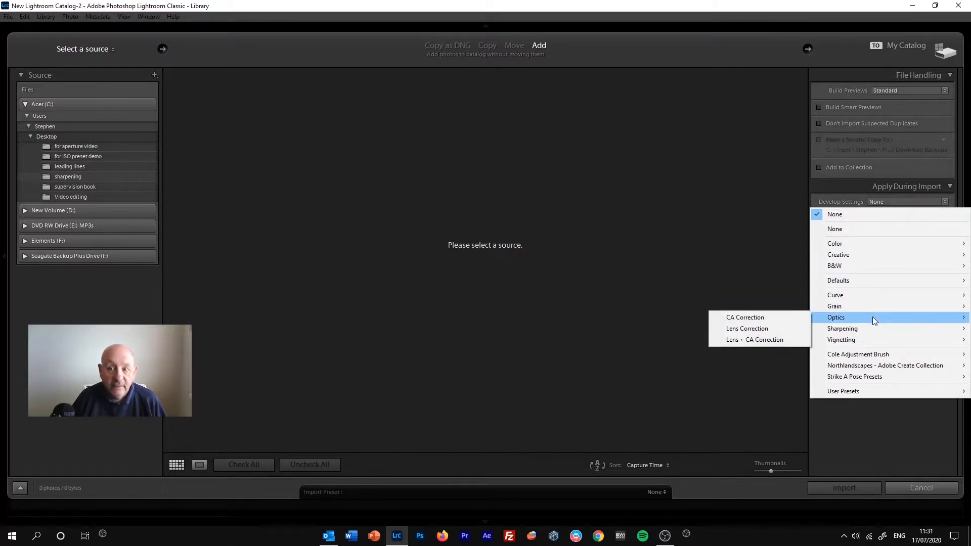
mouse_move(860, 333)
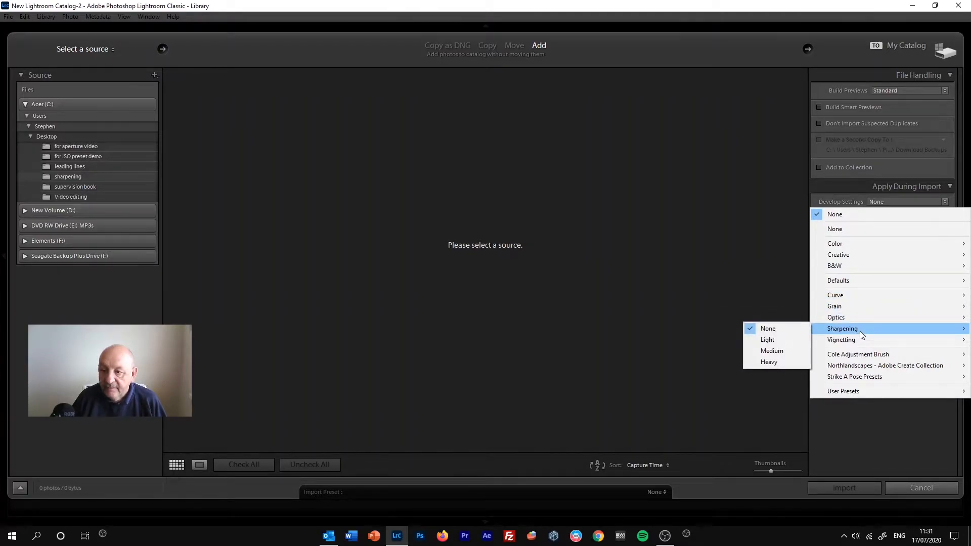
click(784, 342)
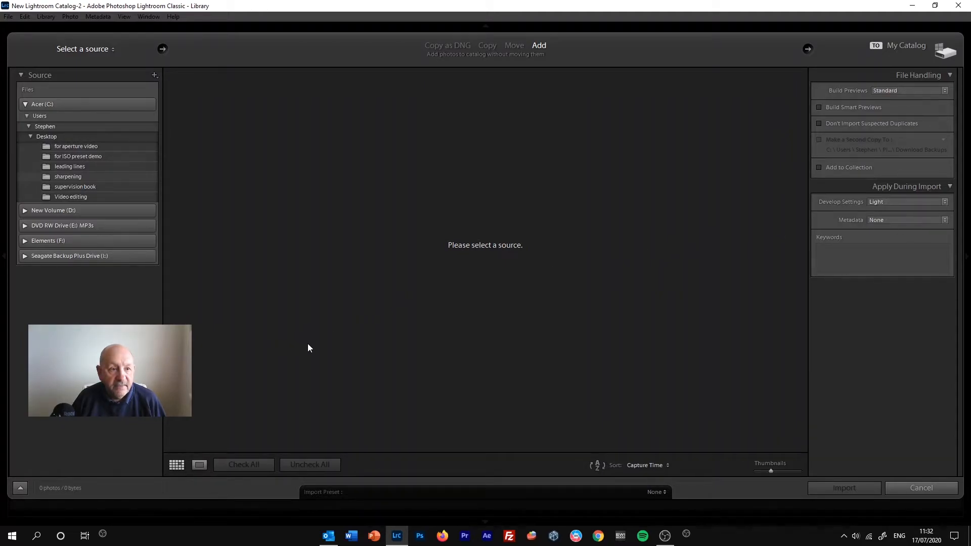
- Import only Sharpening Presets.jpg from the sharpening folder on the Desktop, leaving the other photos unchecked
click(93, 177)
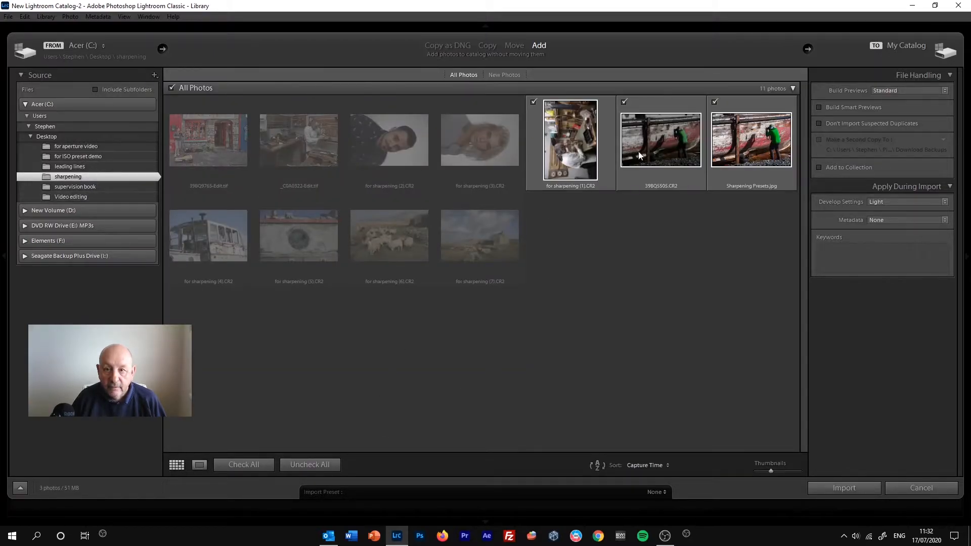
click(323, 465)
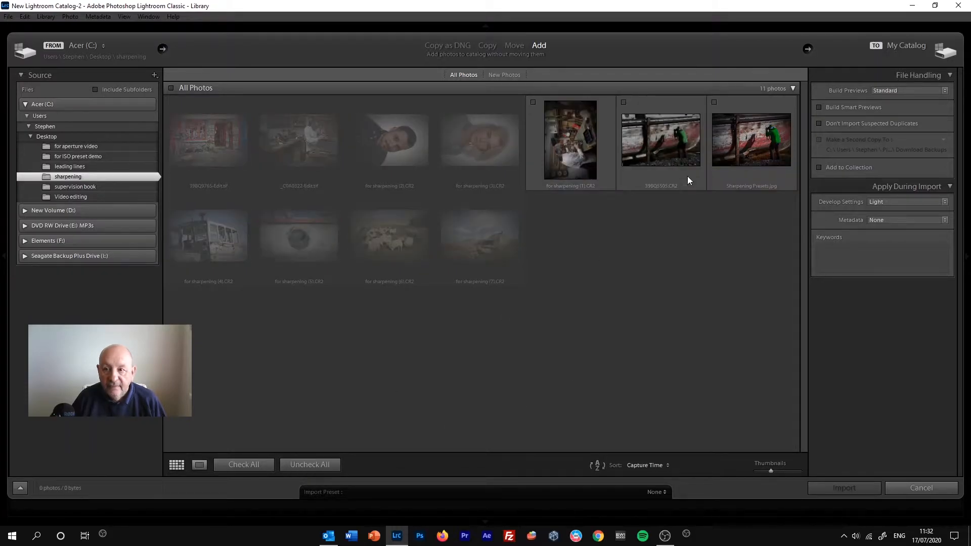
click(715, 102)
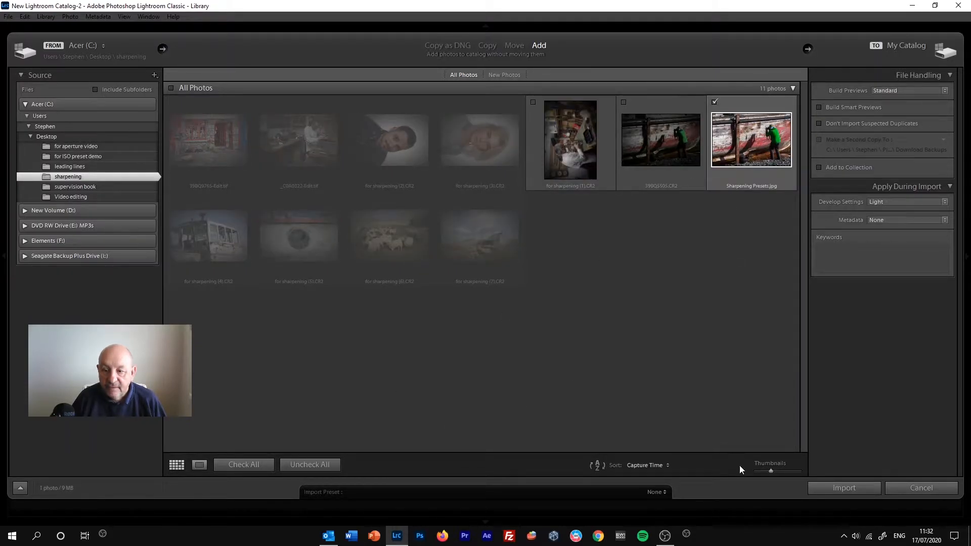
click(844, 488)
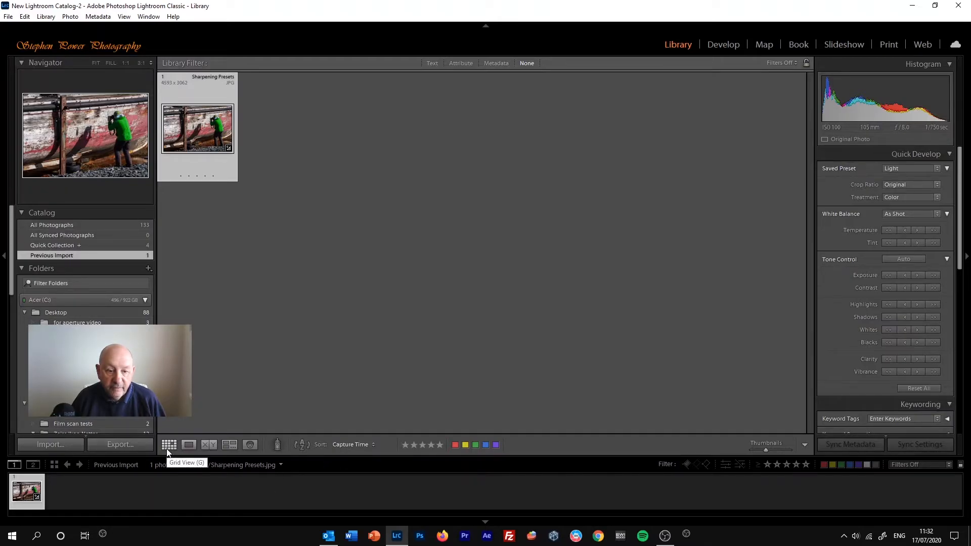
- Open the imported photo in the Develop module and set its Sharpening Amount to 58
click(724, 47)
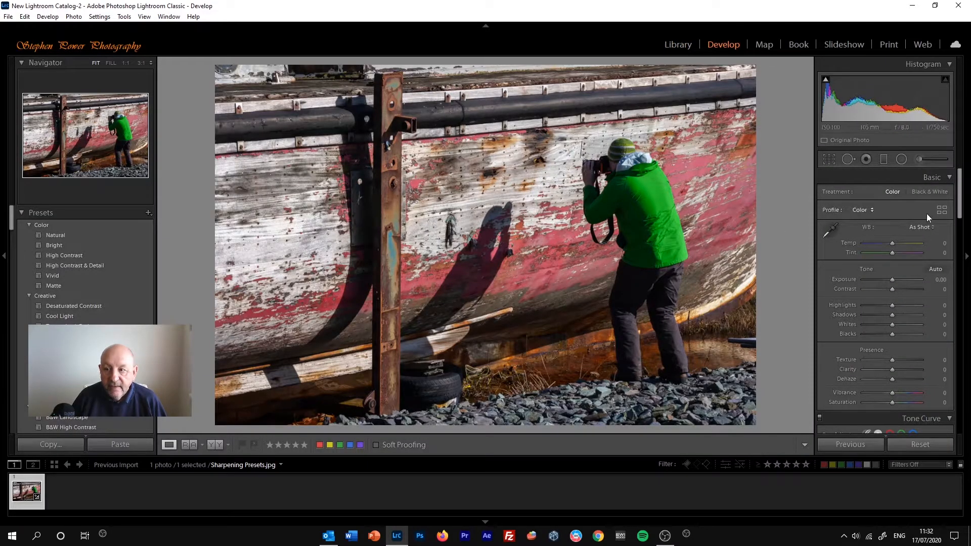
drag(961, 208, 965, 287)
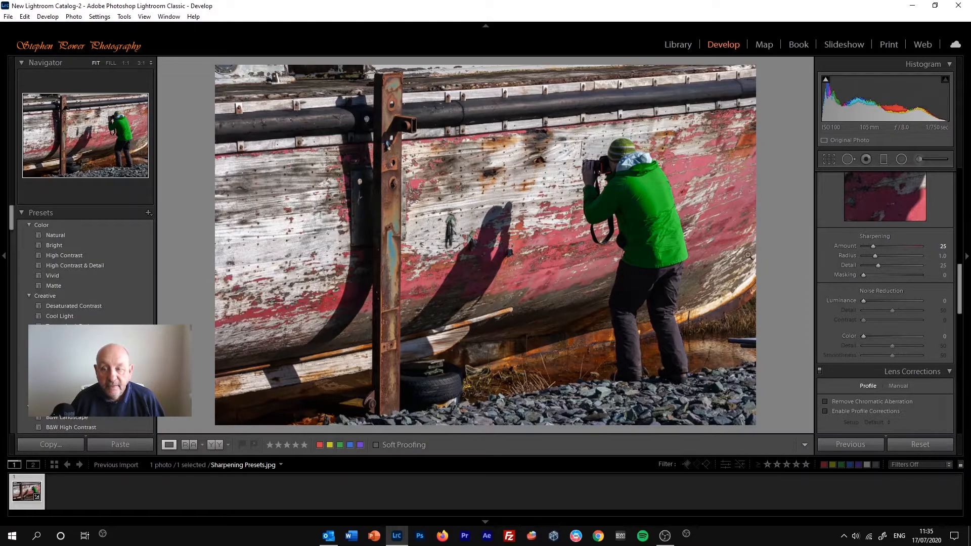
click(937, 247)
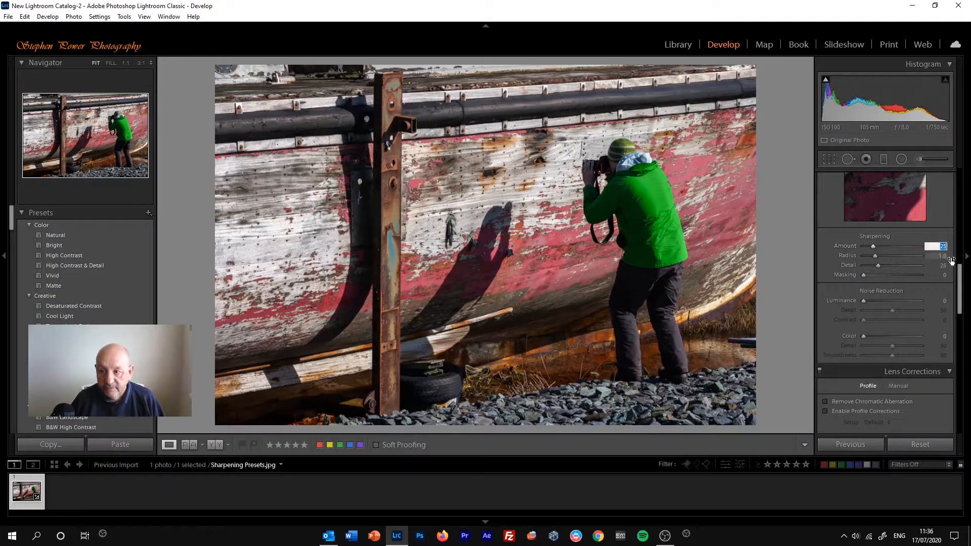
text(5)
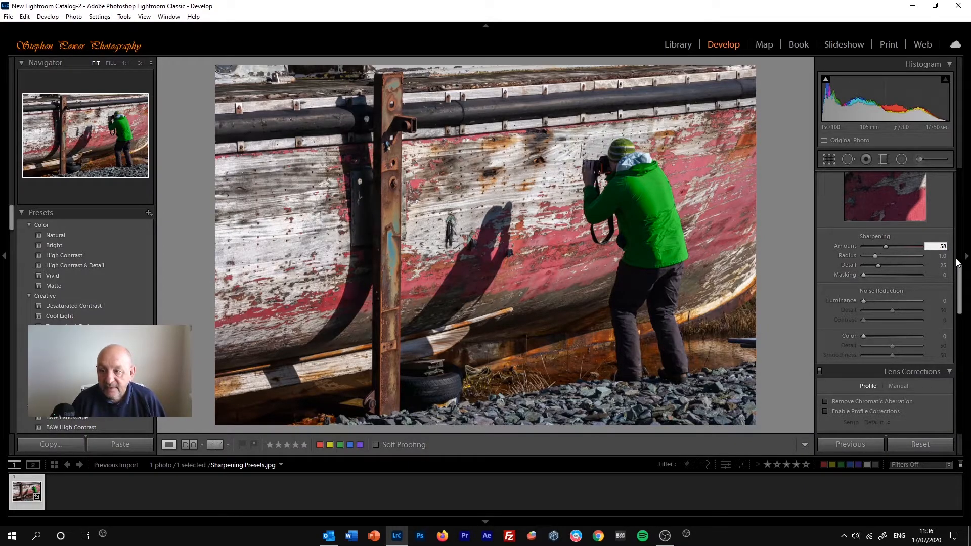
key(Return)
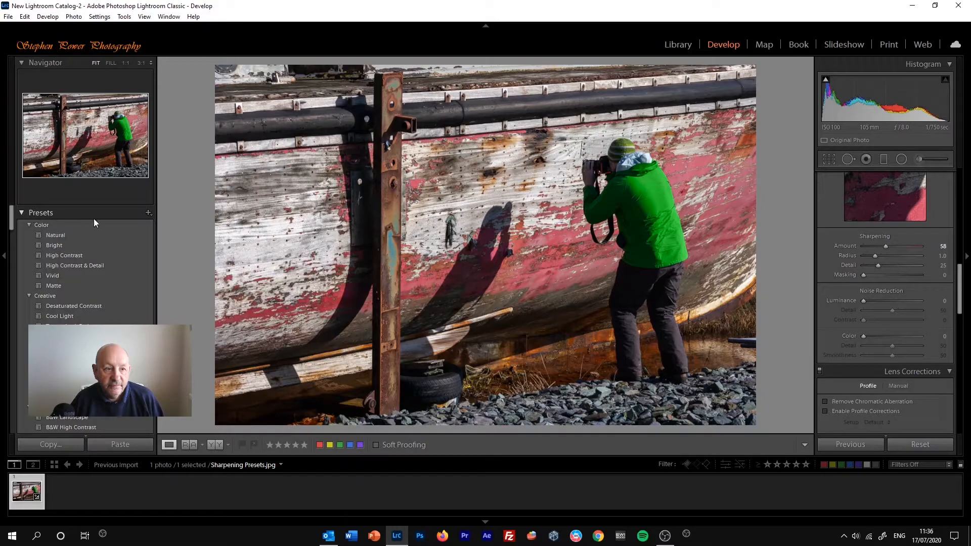
- Create a develop preset named "Sharpening 58" in User Presets with only Sharpening and Process Version included
click(148, 214)
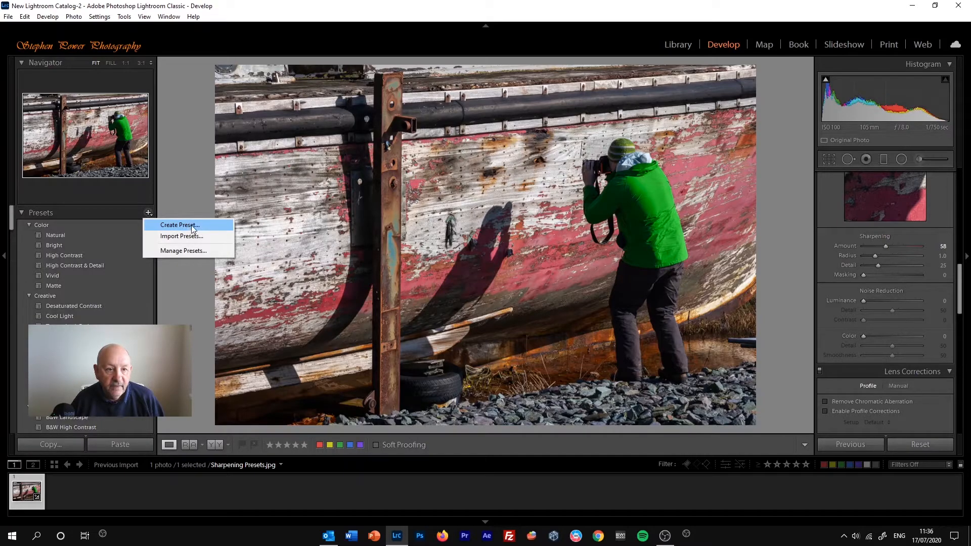
click(191, 225)
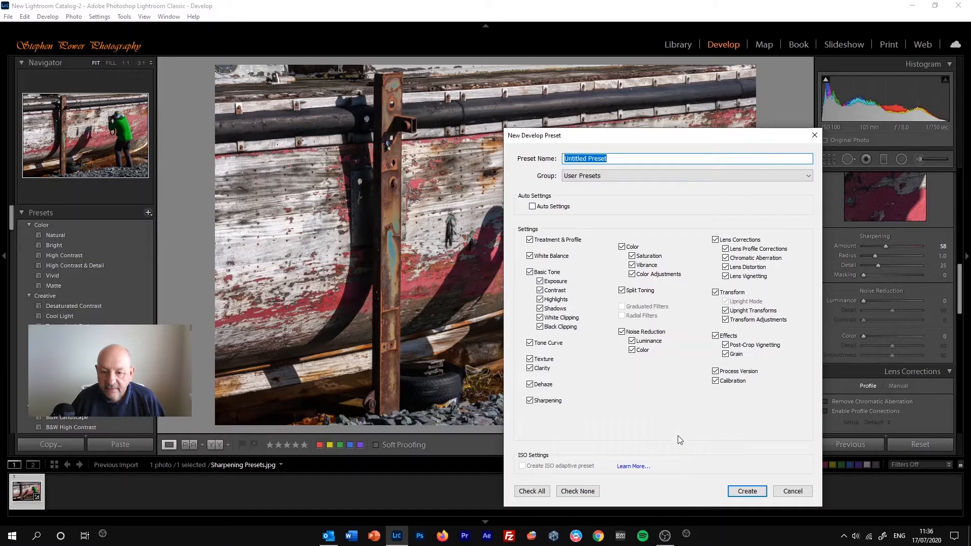
click(576, 493)
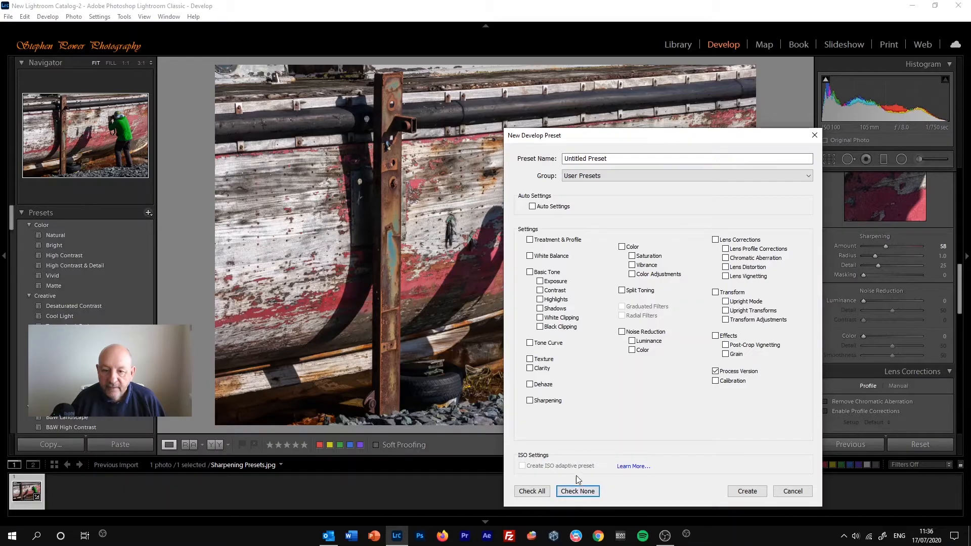
click(531, 402)
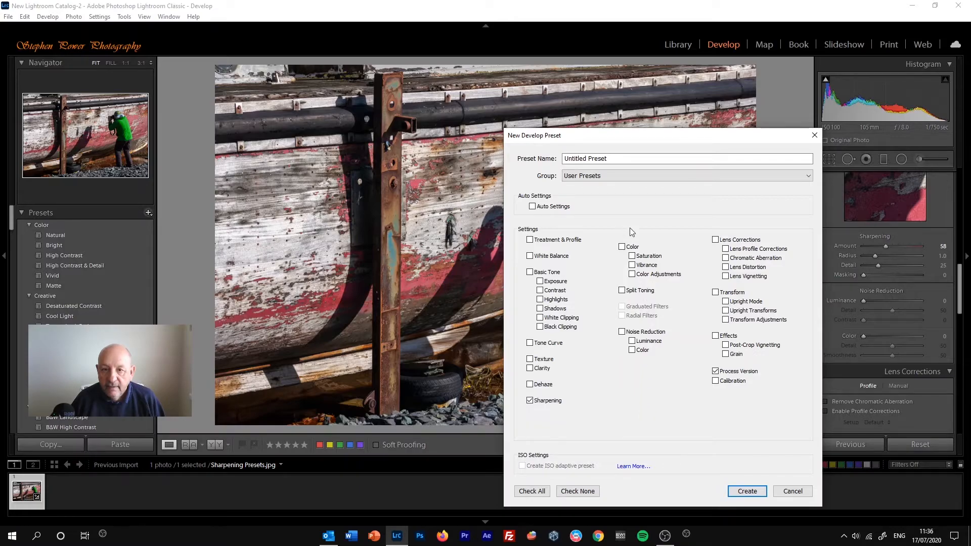
click(614, 161)
drag(615, 160, 542, 180)
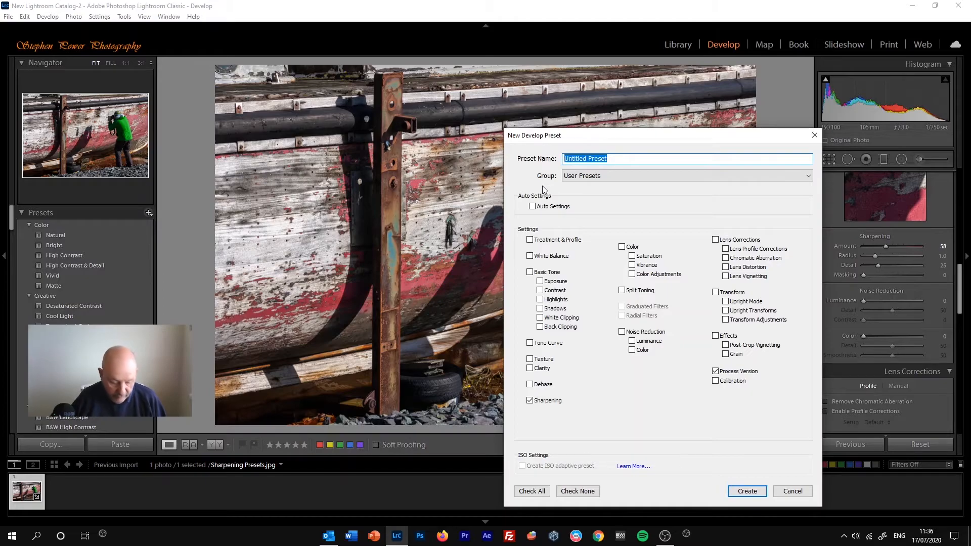
text(Sharpening 58)
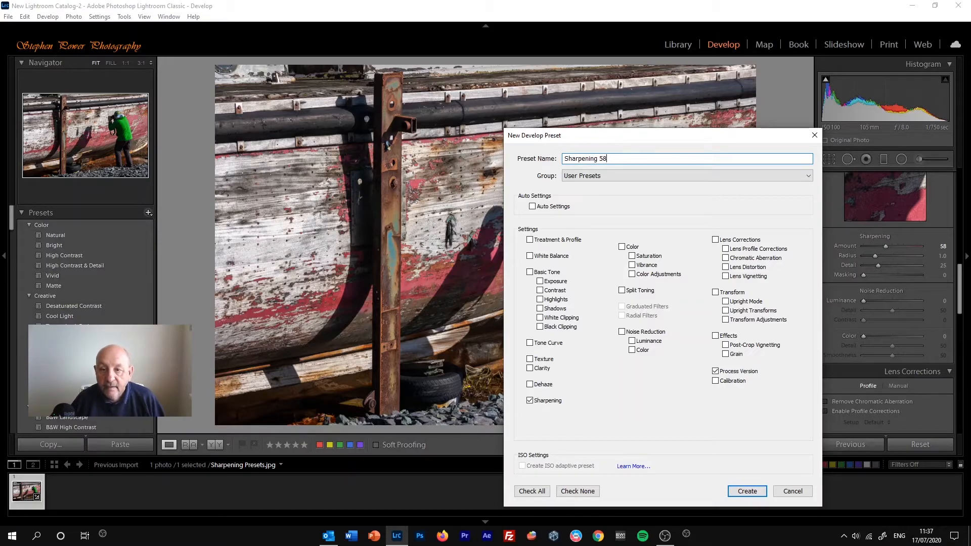
click(749, 492)
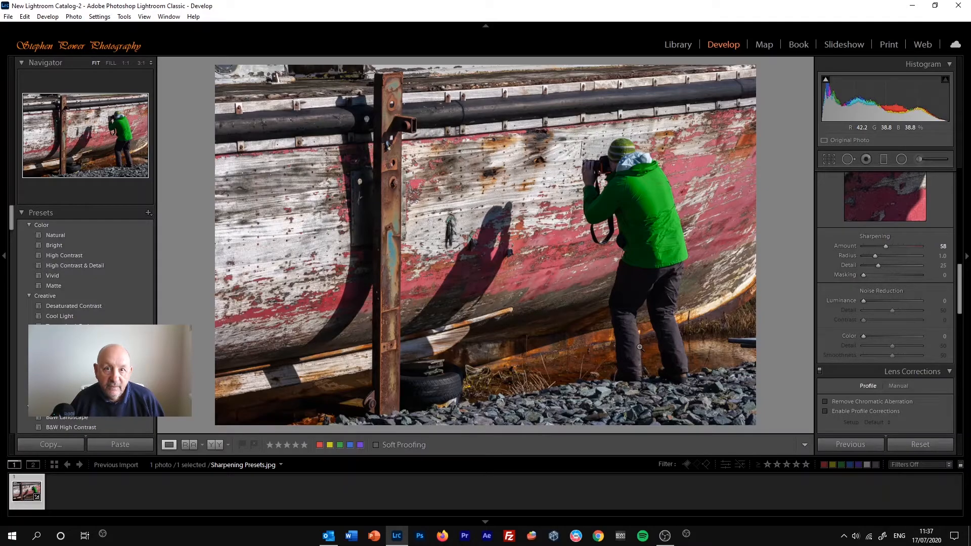
- Remove the Sharpening Presets.jpg photo from the catalog without deleting it from disk
right_click(18, 497)
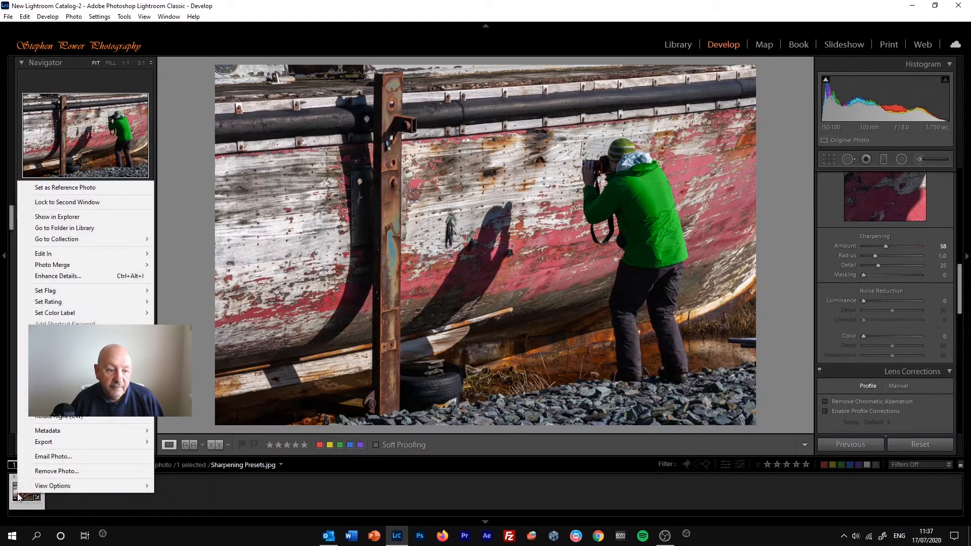
click(81, 472)
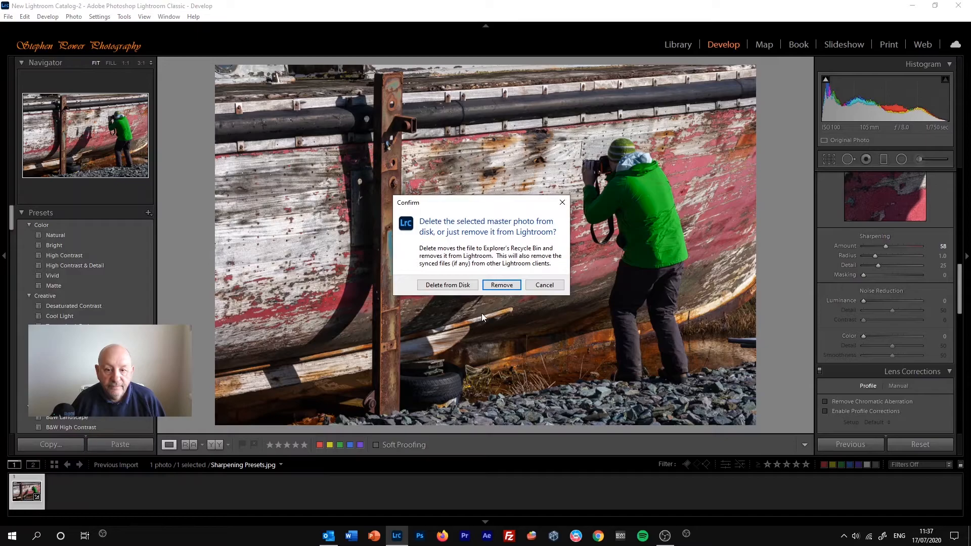
click(501, 284)
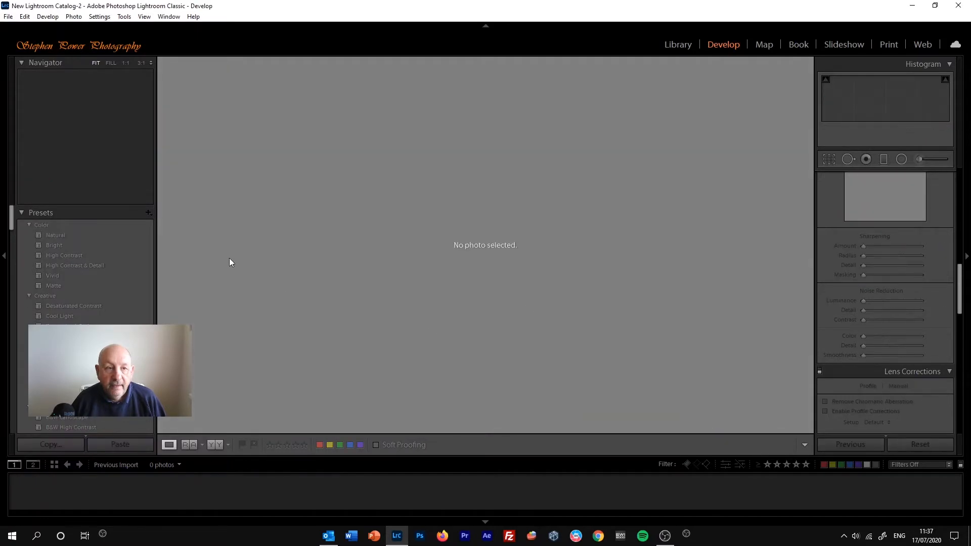
- Start another photo import from the sharpening folder with only Sharpening Presets.jpg checked
click(8, 17)
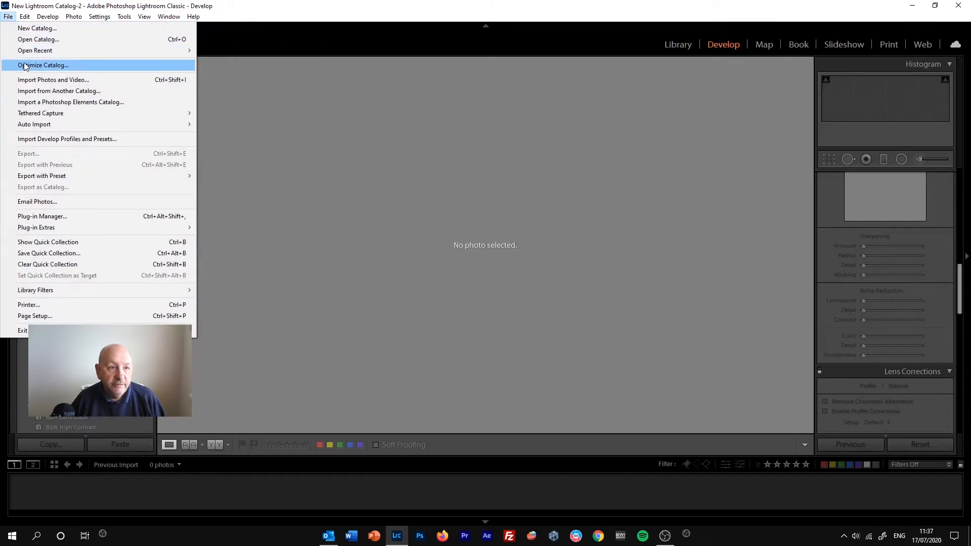
click(41, 81)
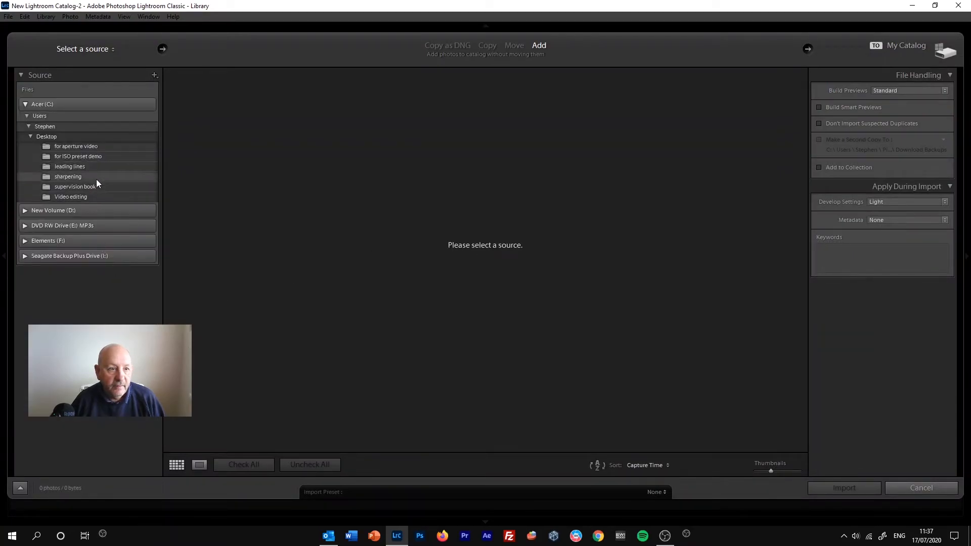
click(96, 177)
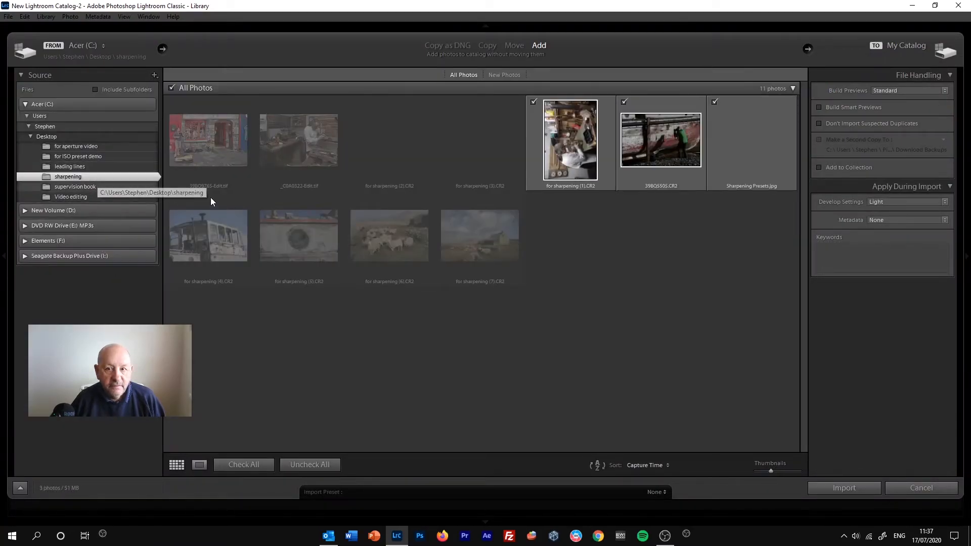
click(307, 463)
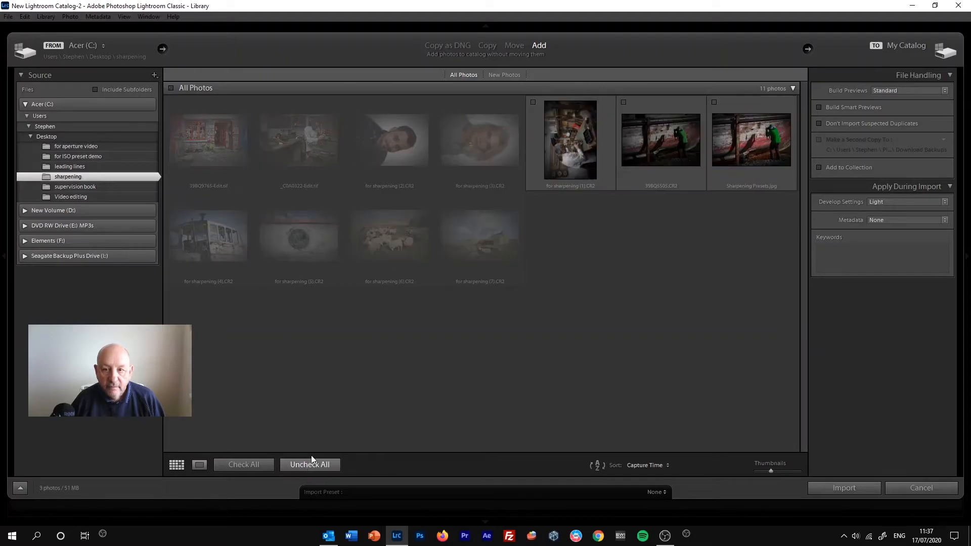
click(715, 103)
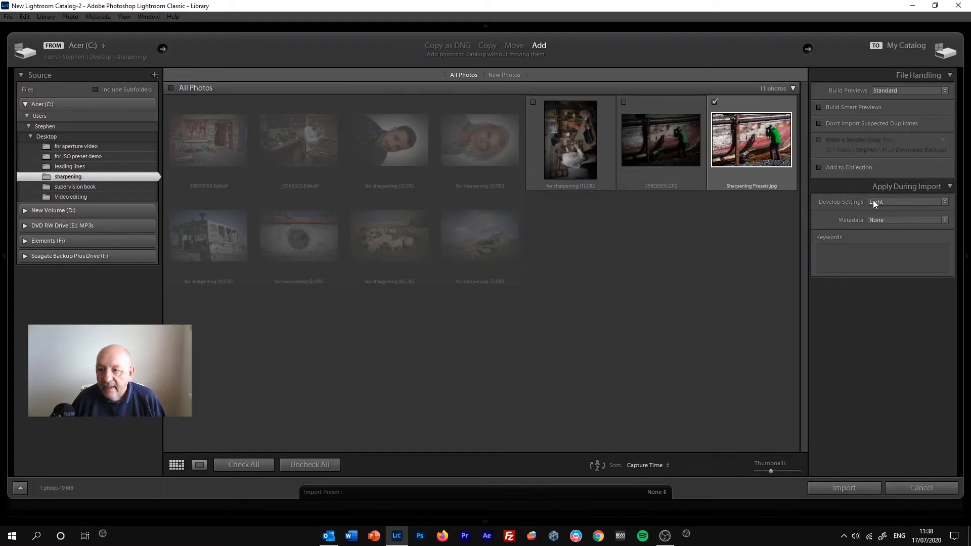
- Apply the Sharpening 58 user preset as the import's develop settings, import the photo and open it in the Develop module
click(945, 201)
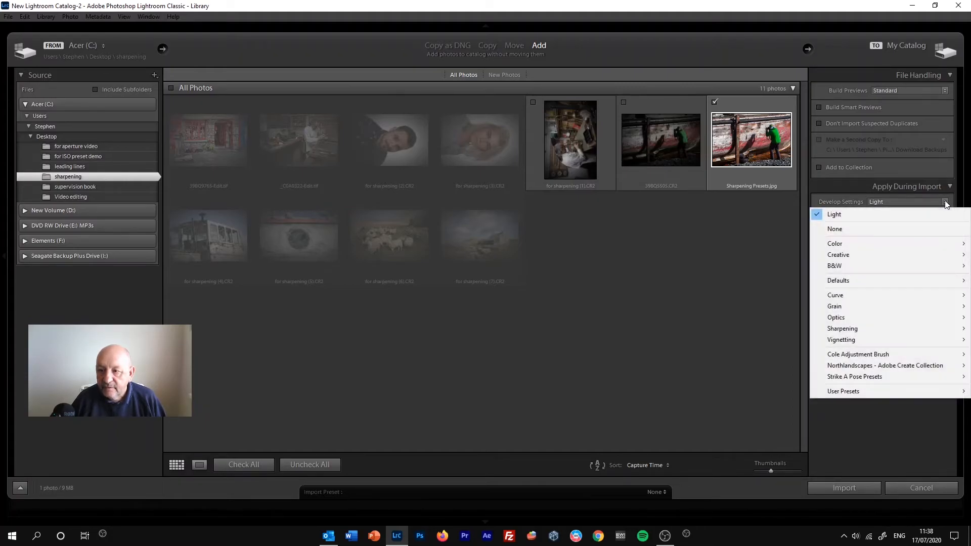
mouse_move(870, 390)
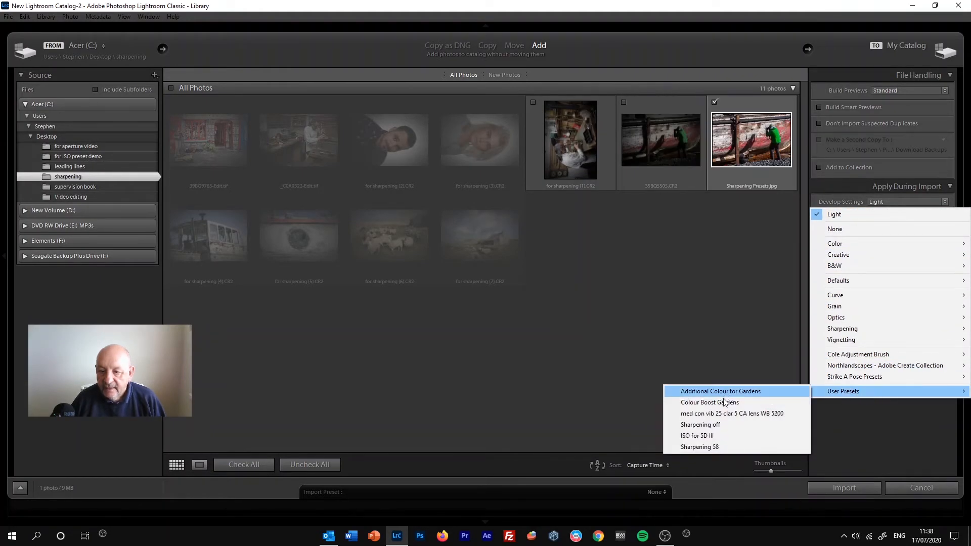
click(724, 448)
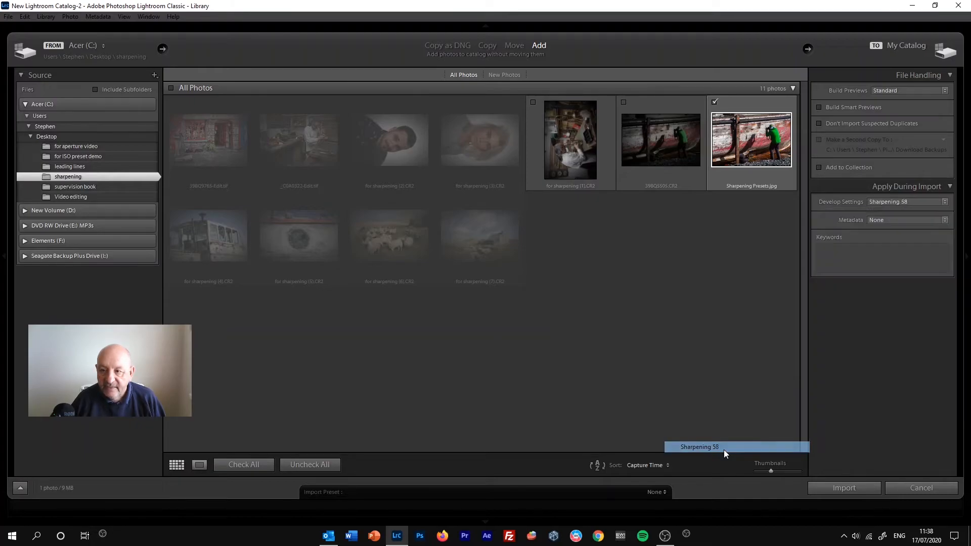
click(837, 490)
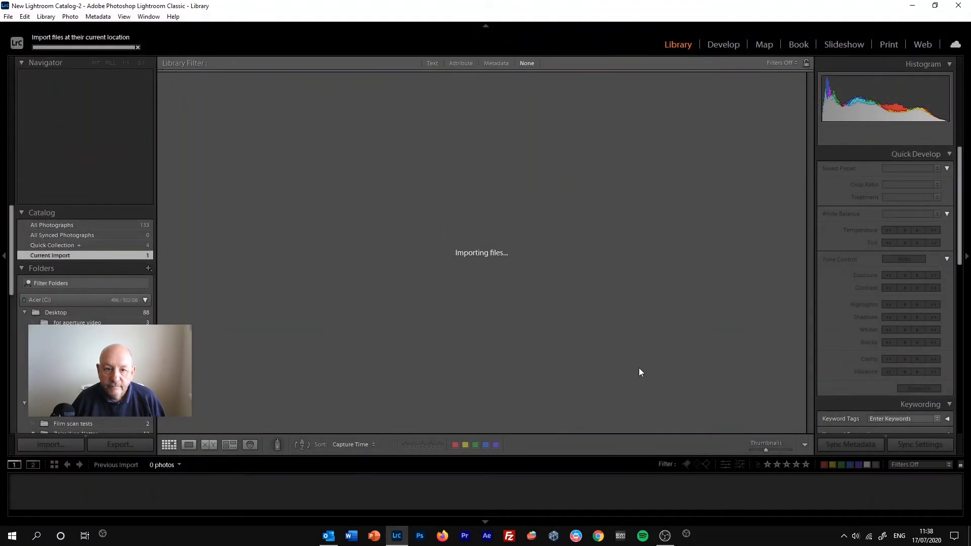
click(724, 45)
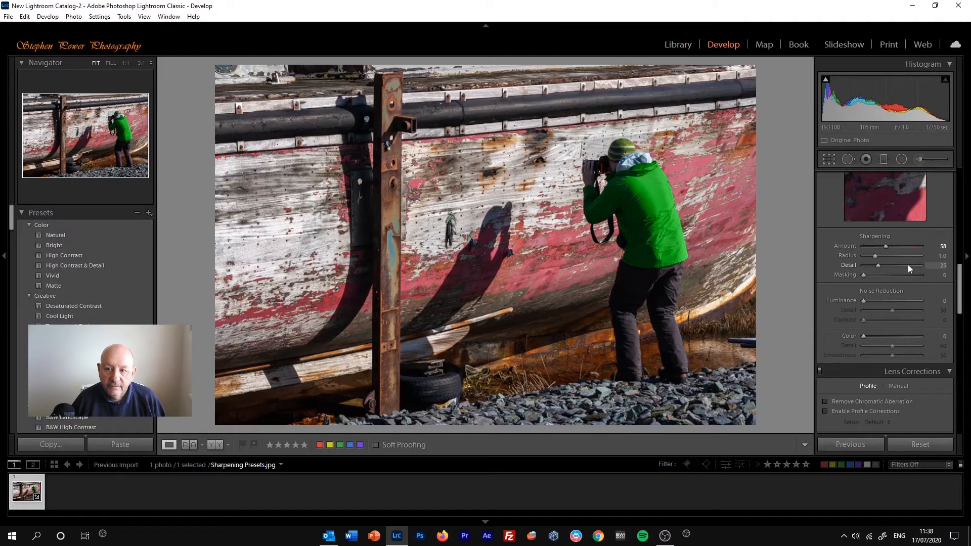